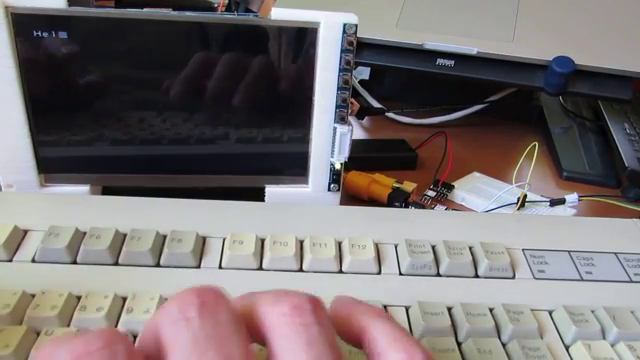
{"action": "type", "text": "lo wor"}
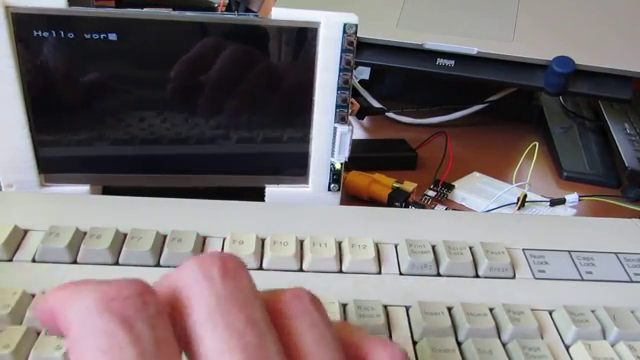
{"action": "type", "text": "ld!"}
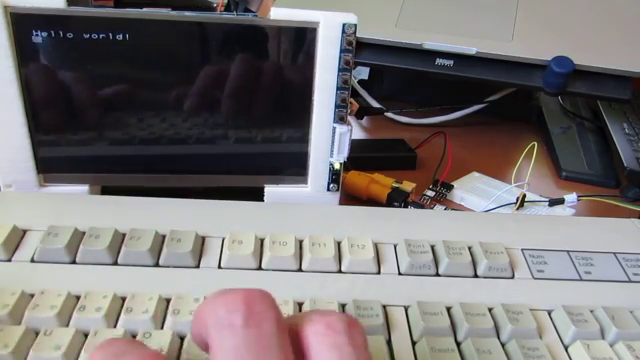
{"action": "key", "text": "Up"}
{"action": "key", "text": "BackSpace"}
{"action": "key", "text": "BackSpace"}
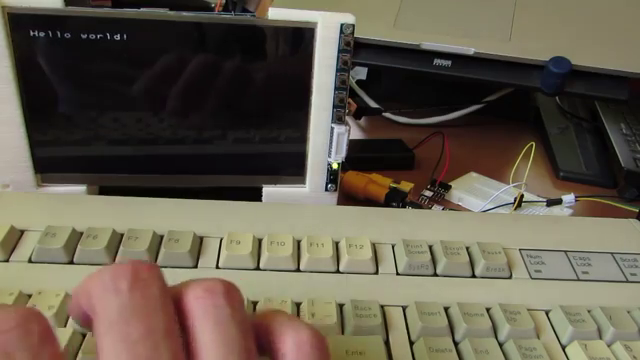
{"action": "type", "text": "He"}
{"action": "type", "text": "llo Woor"}
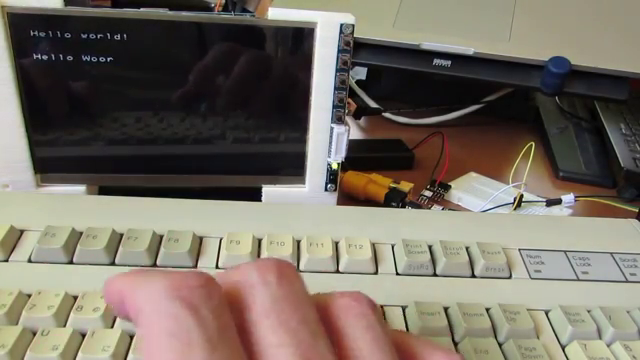
{"action": "type", "text": "d"}
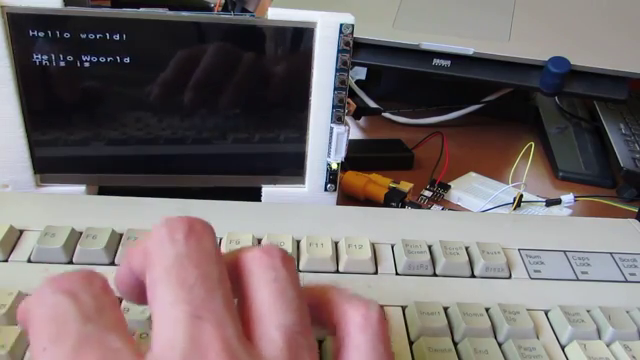
{"action": "type", "text": " the"}
{"action": "type", "text": " messsage"}
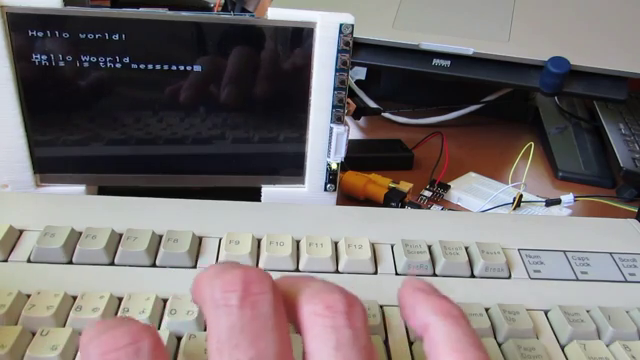
{"action": "key", "text": "Return"}
{"action": "type", "text": "compos"}
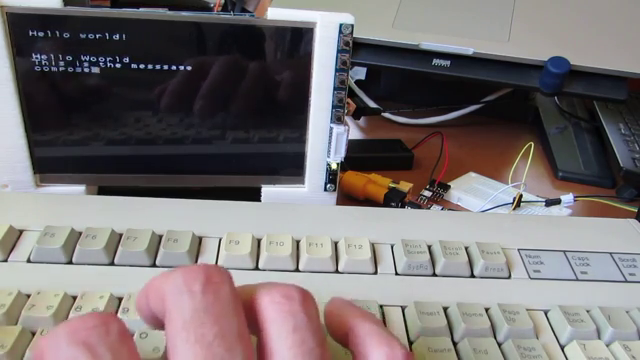
{"action": "type", "text": "d b"}
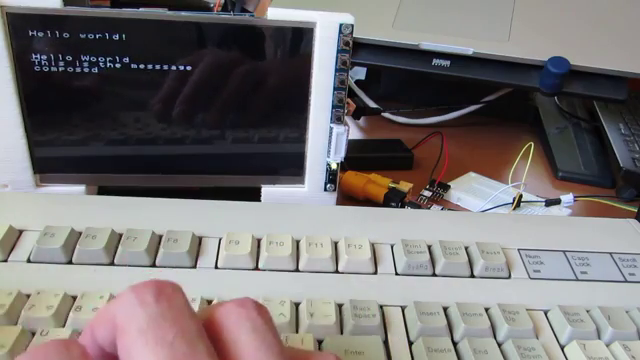
{"action": "type", "text": "y this"}
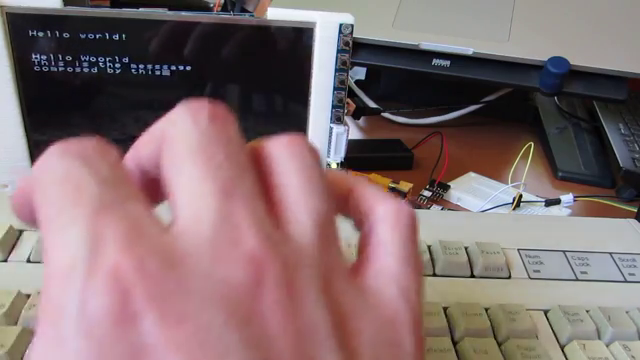
{"action": "type", "text": " simple elect"}
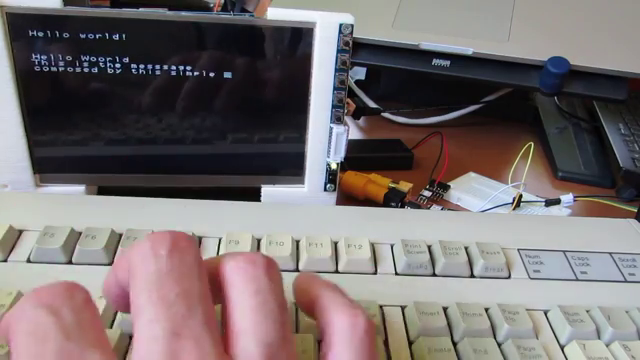
{"action": "type", "text": "ric  "}
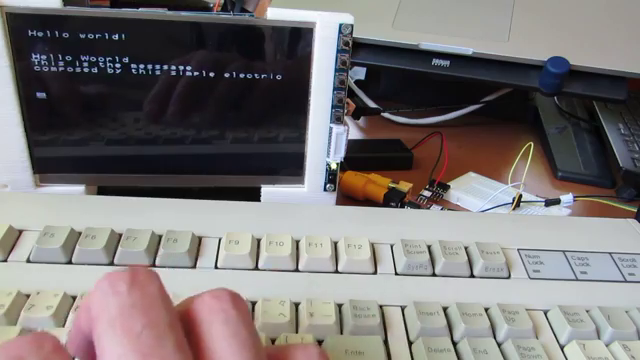
{"action": "type", "text": "typwr"}
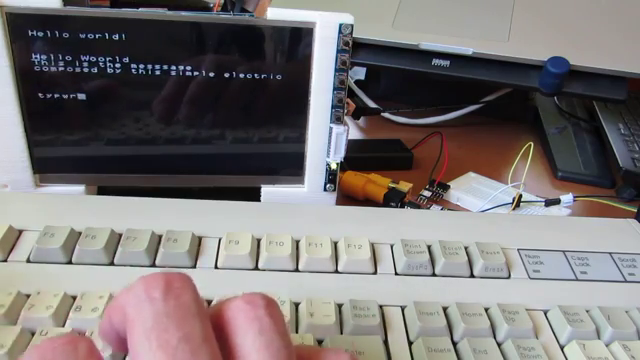
{"action": "type", "text": "iter!!!"}
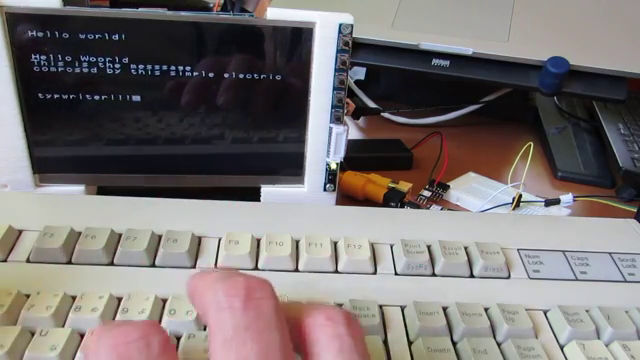